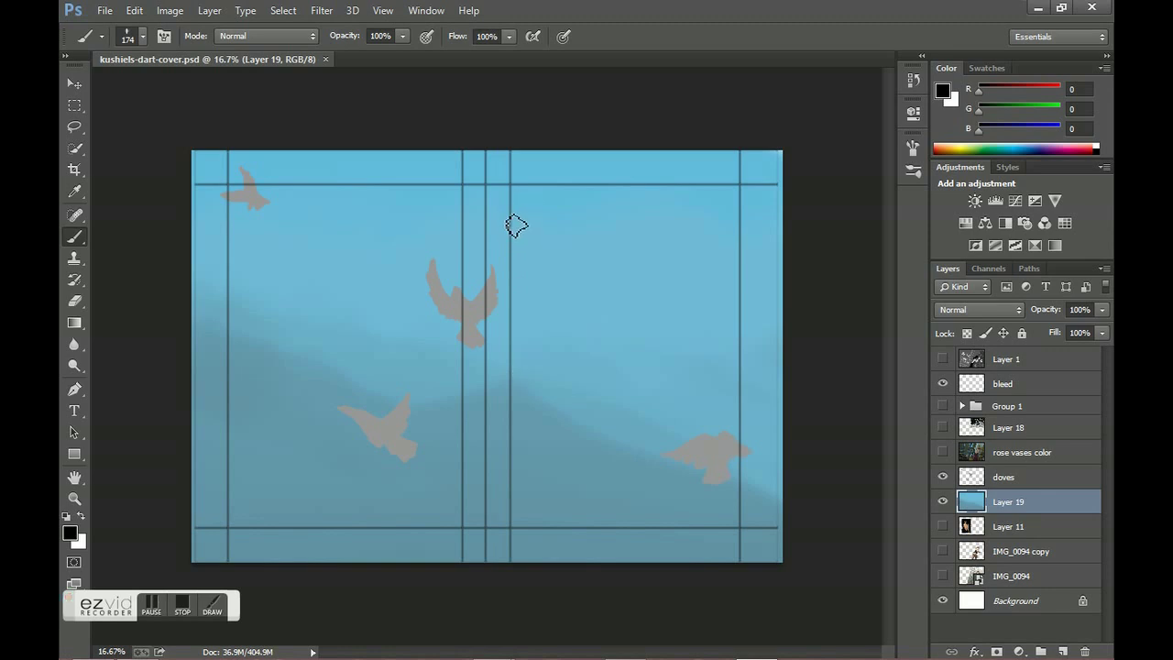
scroll(511, 217, "up", 1)
scroll(510, 216, "up", 1)
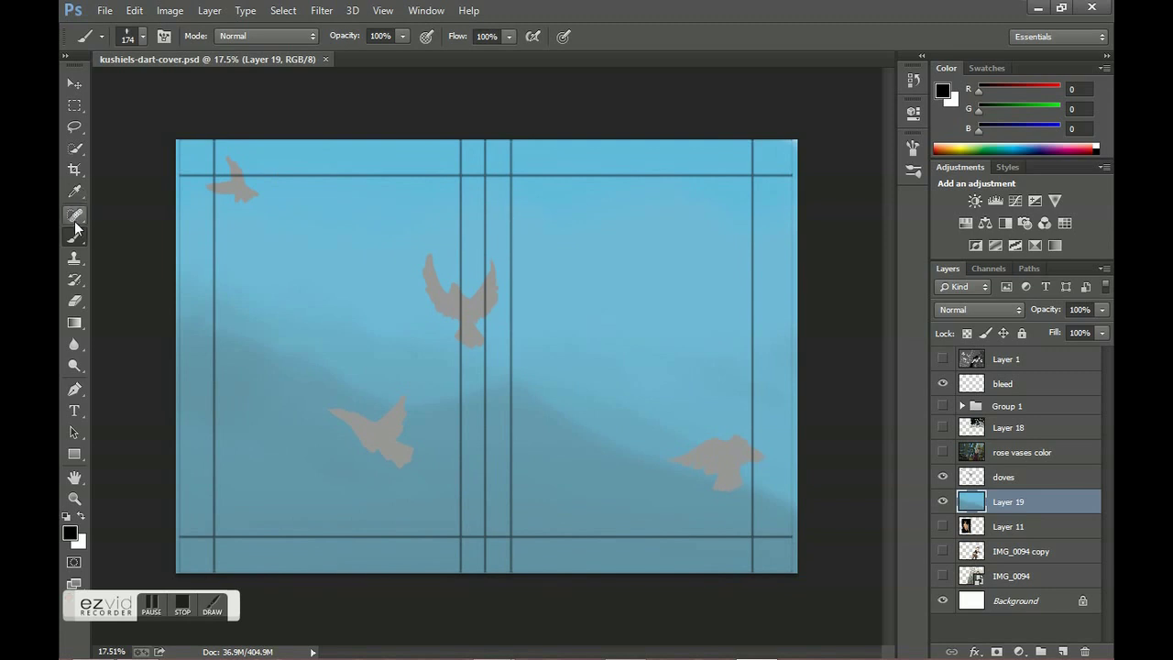
Set the brush size to about 198 px and paint a dark loop around the centre dove
left_click(143, 37)
left_click_drag(210, 90, 216, 90)
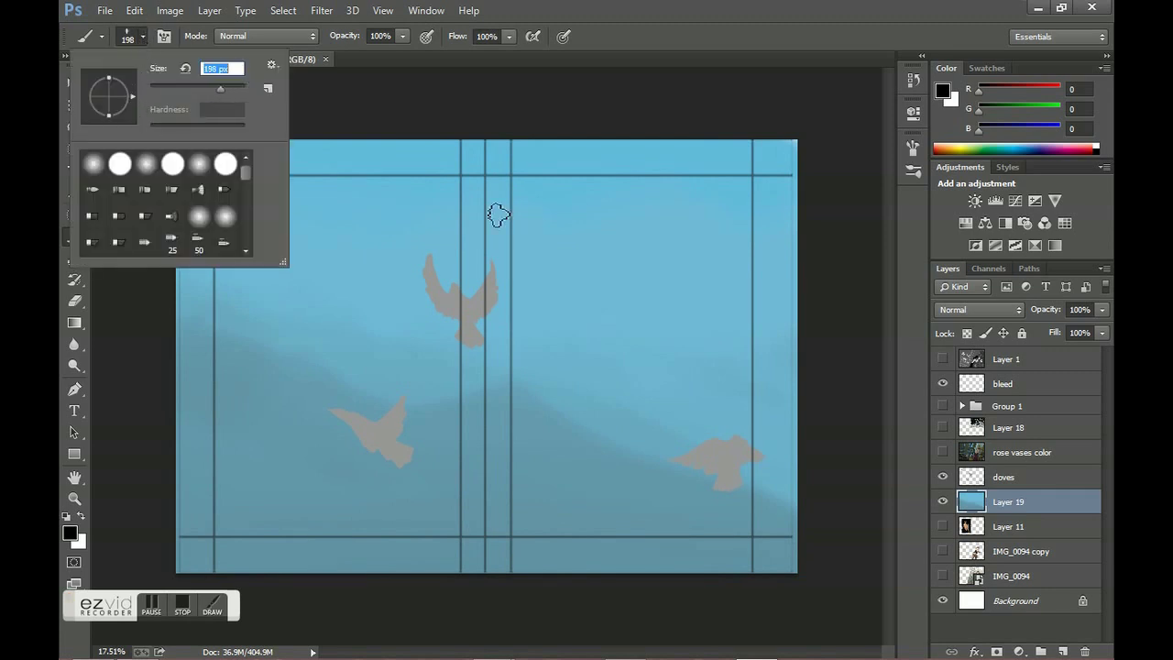
left_click(511, 225)
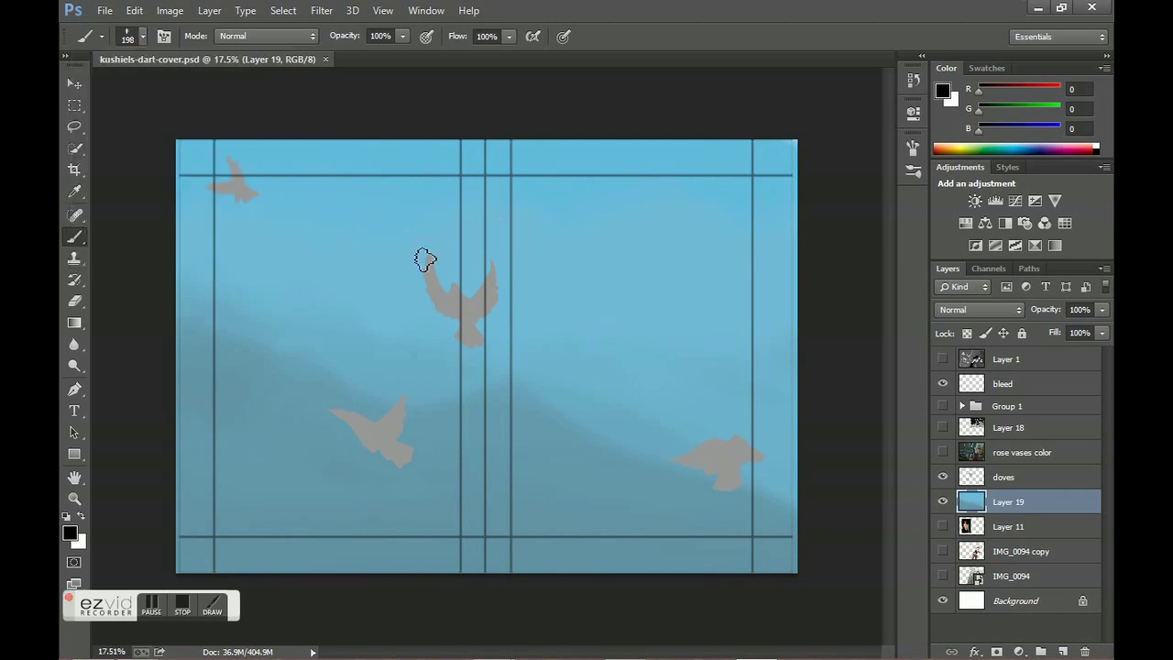
left_click_drag(499, 220, 431, 404)
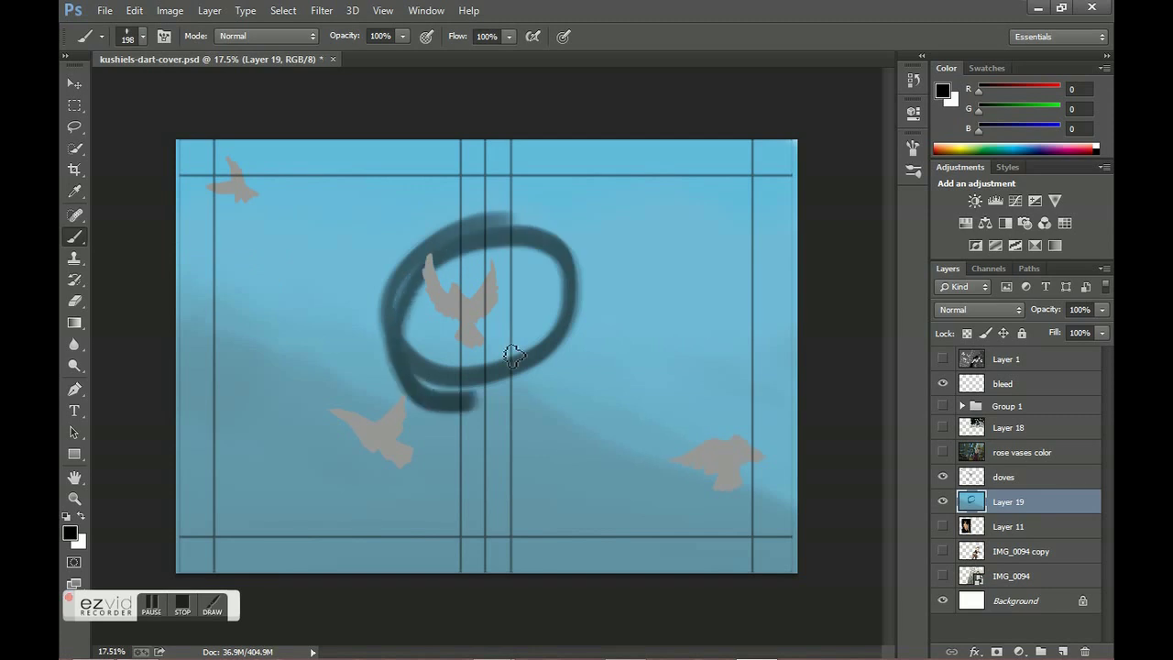
Switch to a 332 px soft round brush and add two dark strokes inside the loop
left_click(141, 36)
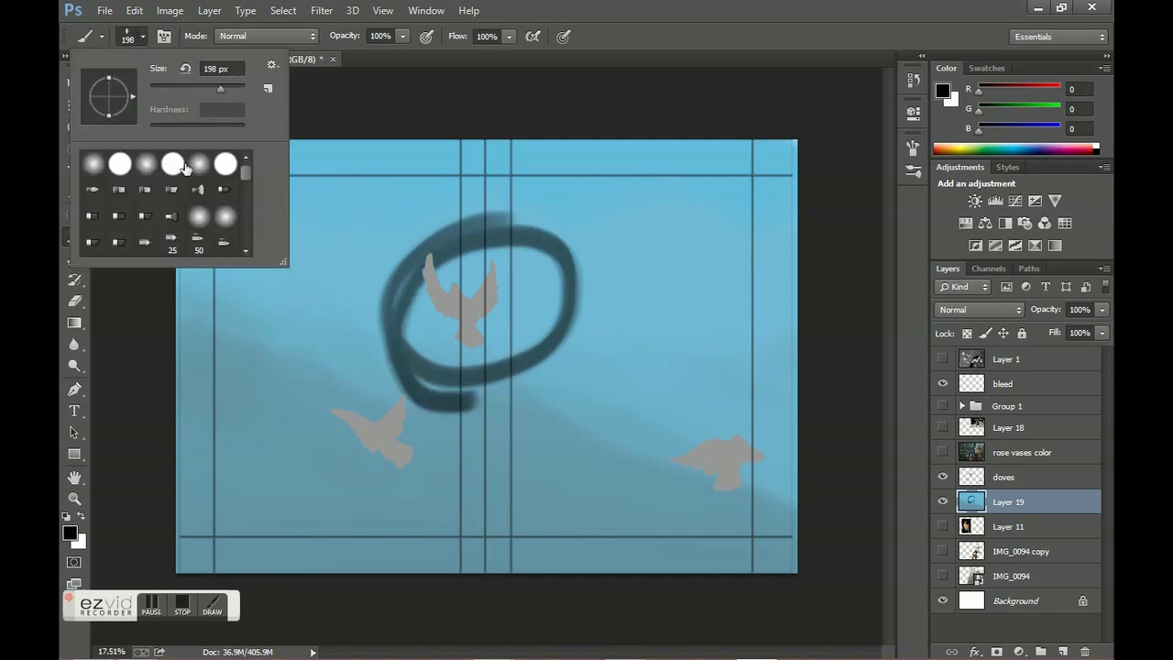
left_click_drag(244, 169, 244, 243)
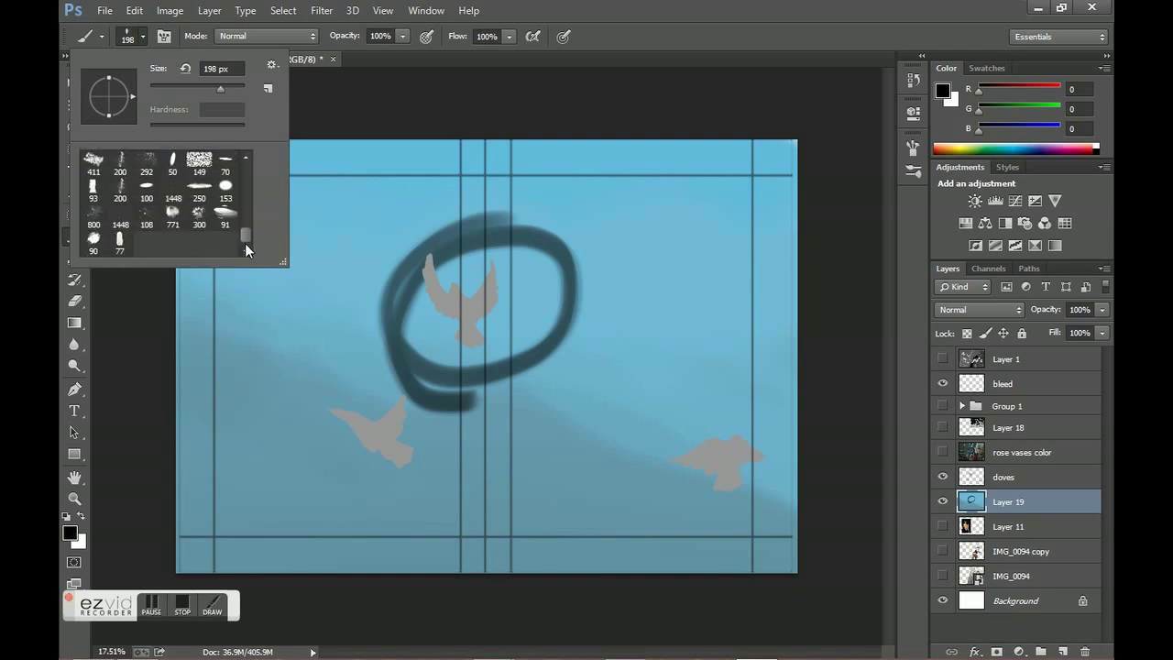
left_click(93, 240)
left_click_drag(222, 89, 240, 89)
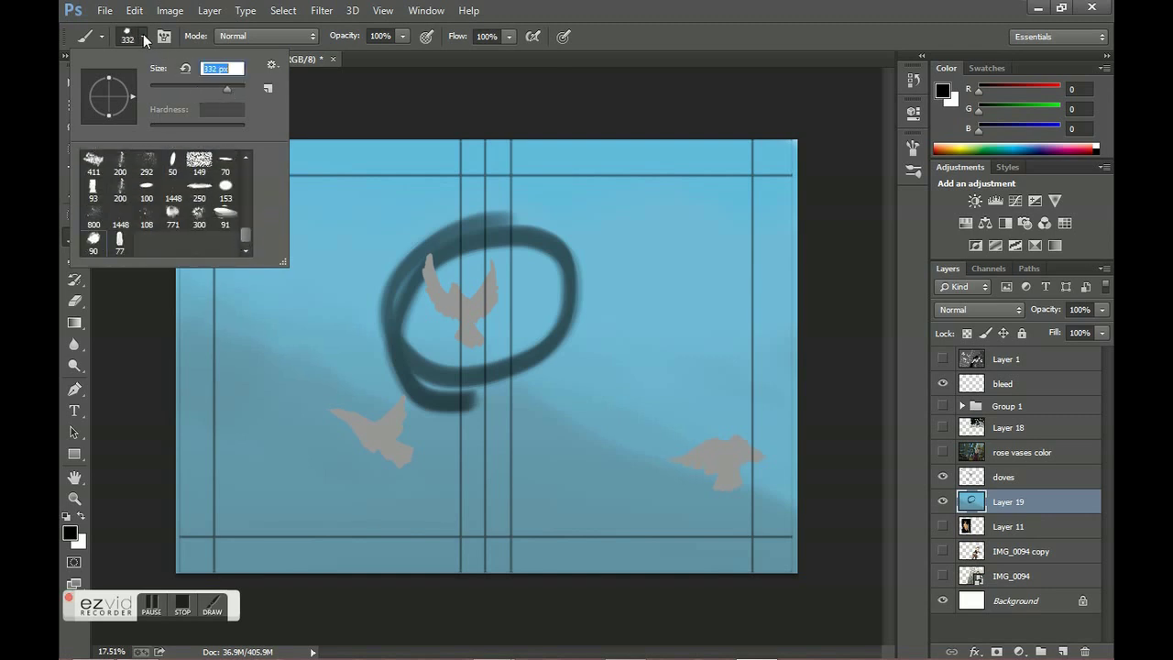
left_click(541, 234)
left_click_drag(536, 234, 586, 200)
left_click_drag(477, 266, 632, 348)
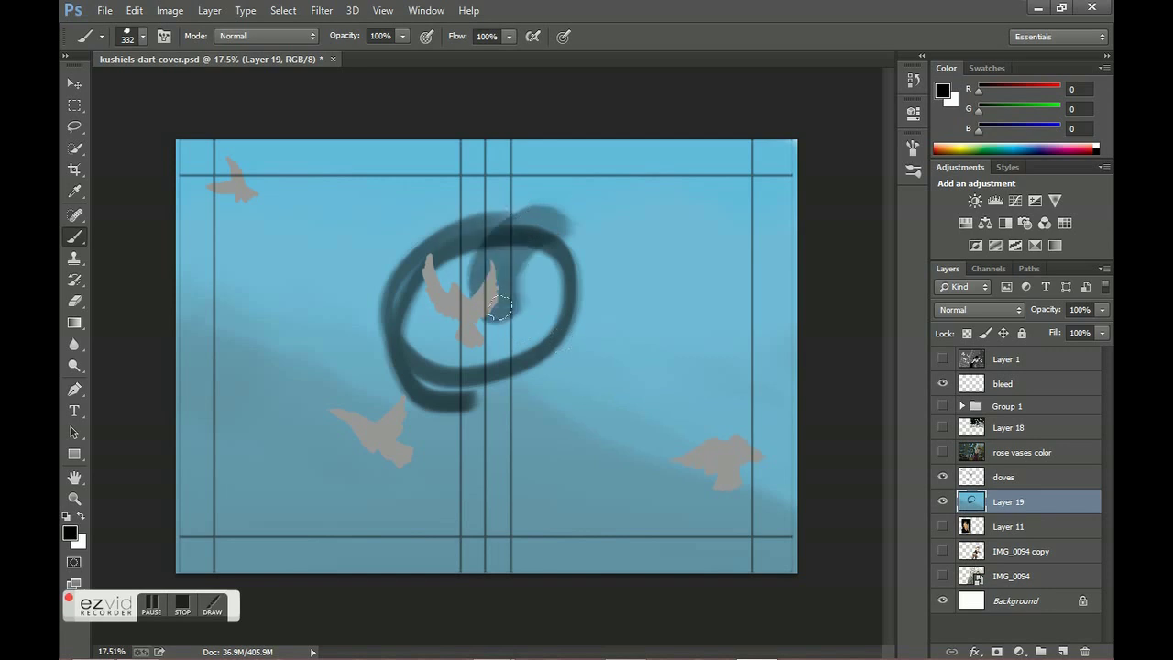
Paint a large rightward ring, a curve inside it, and a loop to its left
mouse_move(507, 316)
left_mouse_down()
mouse_move(577, 206)
mouse_move(500, 220)
mouse_move(458, 252)
mouse_move(436, 293)
mouse_move(430, 339)
left_mouse_up()
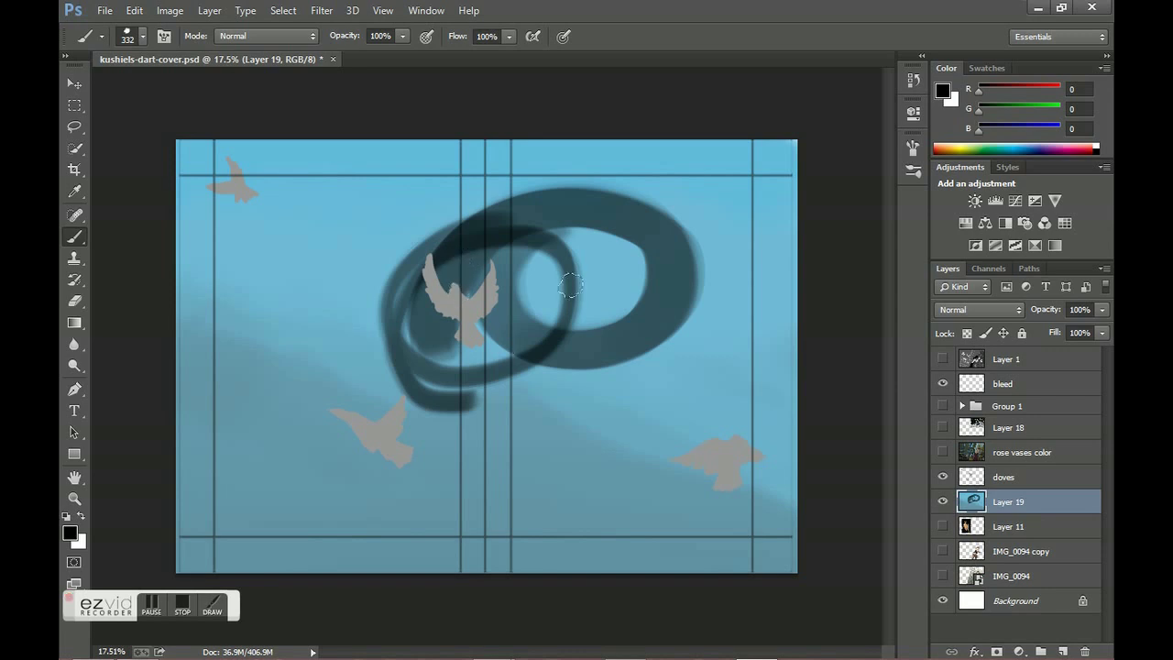
mouse_move(587, 252)
left_mouse_down()
mouse_move(513, 311)
mouse_move(587, 449)
mouse_move(669, 293)
mouse_move(477, 234)
mouse_move(417, 362)
left_mouse_up()
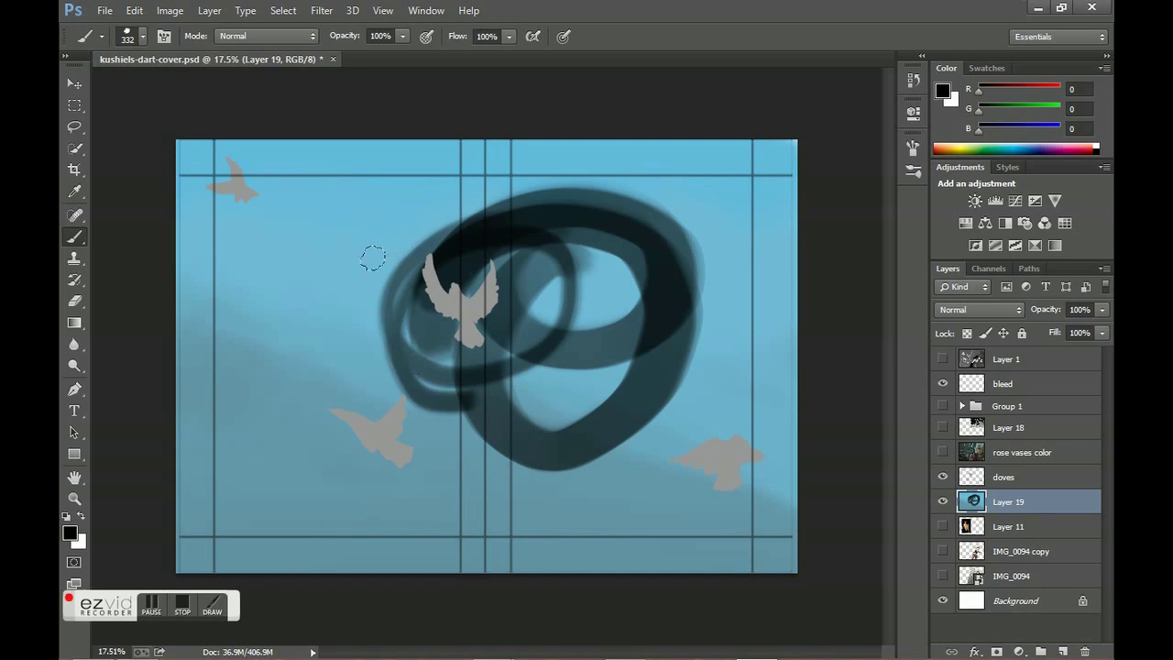
mouse_move(371, 257)
left_mouse_down()
mouse_move(330, 335)
mouse_move(412, 255)
mouse_move(406, 245)
left_mouse_up()
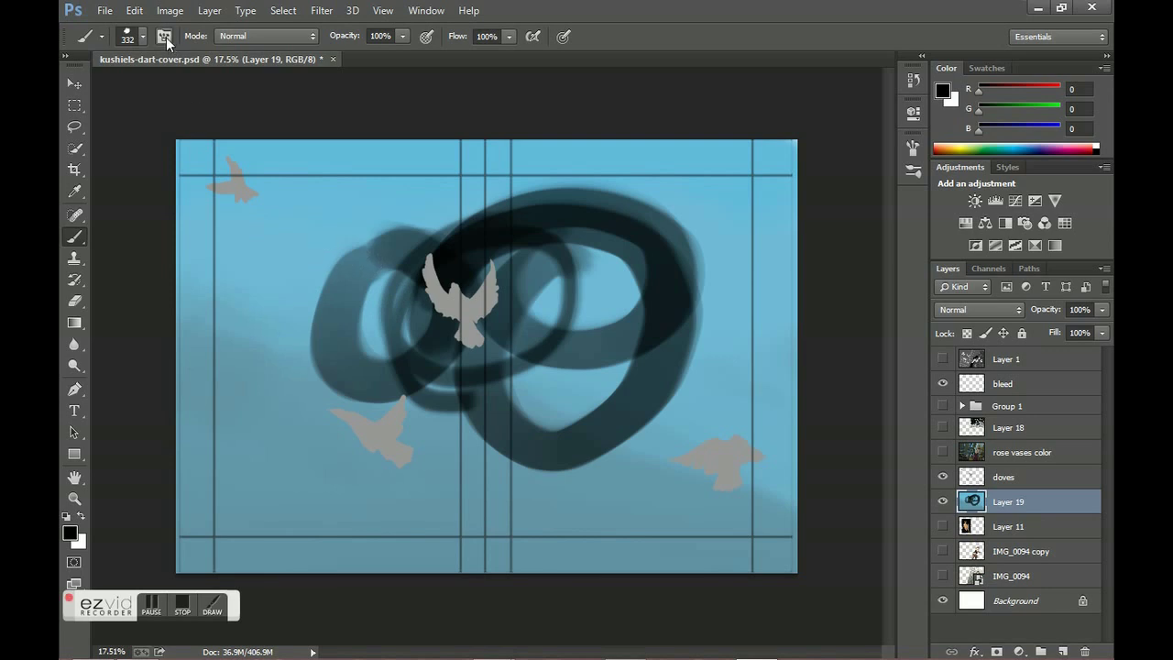
Raise brush spacing to 13% and paint dark curves left of the centre dove
left_click(166, 37)
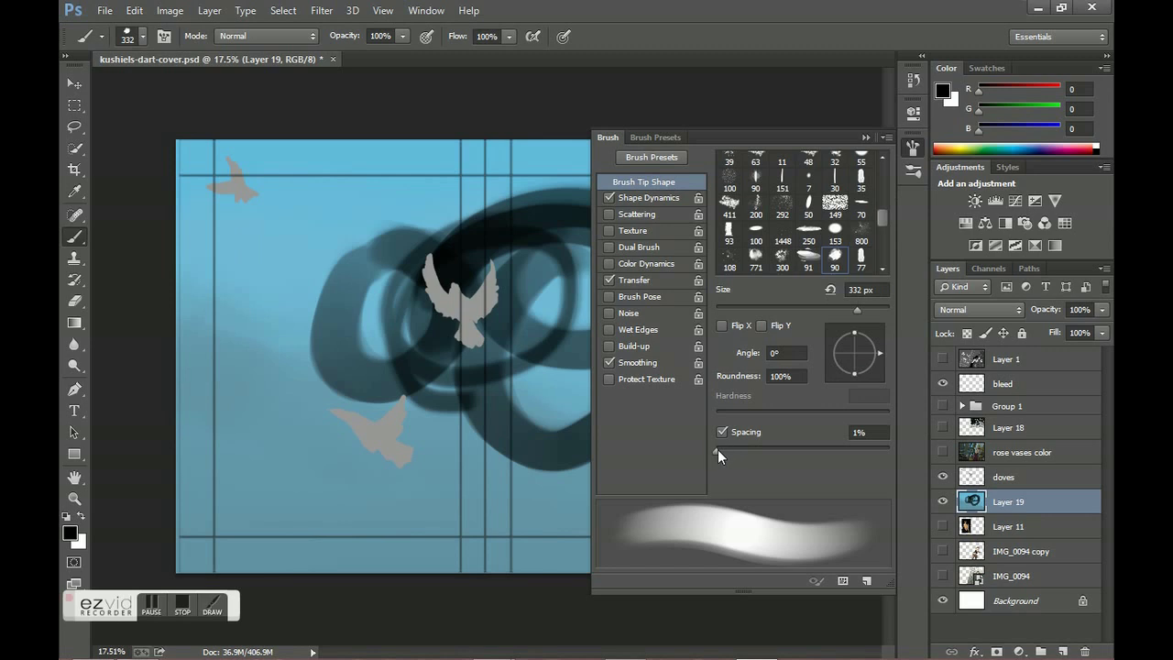
left_click_drag(716, 451, 721, 450)
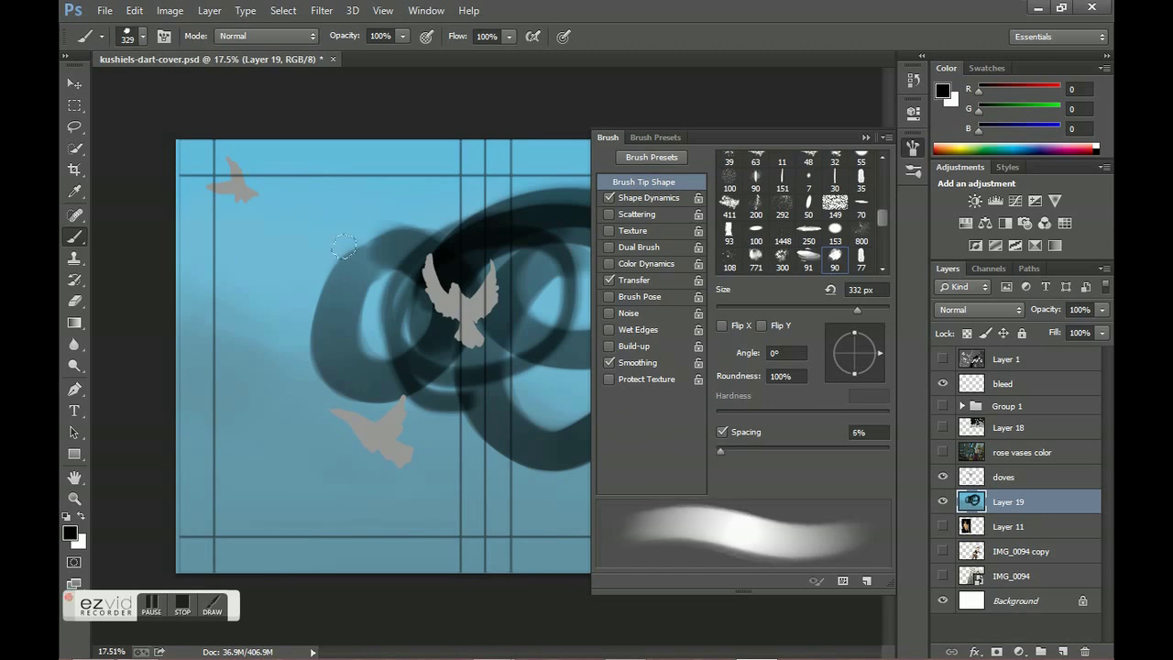
mouse_move(257, 325)
left_mouse_down()
mouse_move(374, 316)
mouse_move(312, 348)
left_mouse_up()
left_click_drag(724, 452, 727, 453)
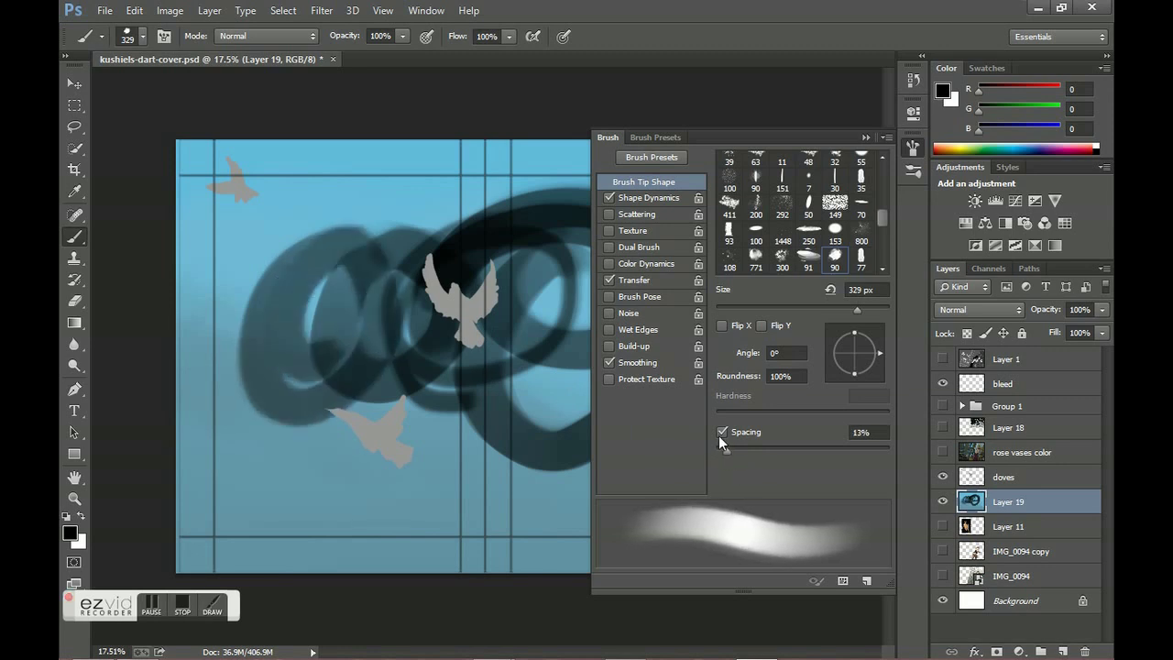
left_click_drag(438, 353, 394, 422)
Set spacing to 11% and paint loops below the lower dove and upper left
left_click_drag(339, 210, 330, 211)
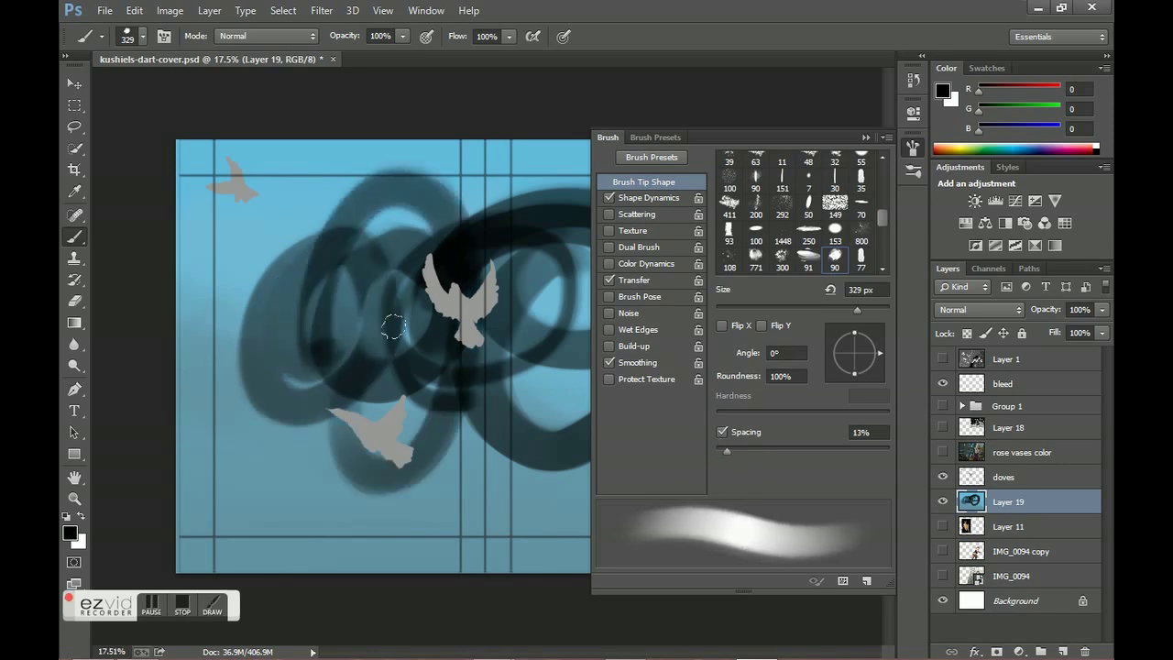
left_click_drag(727, 453, 724, 453)
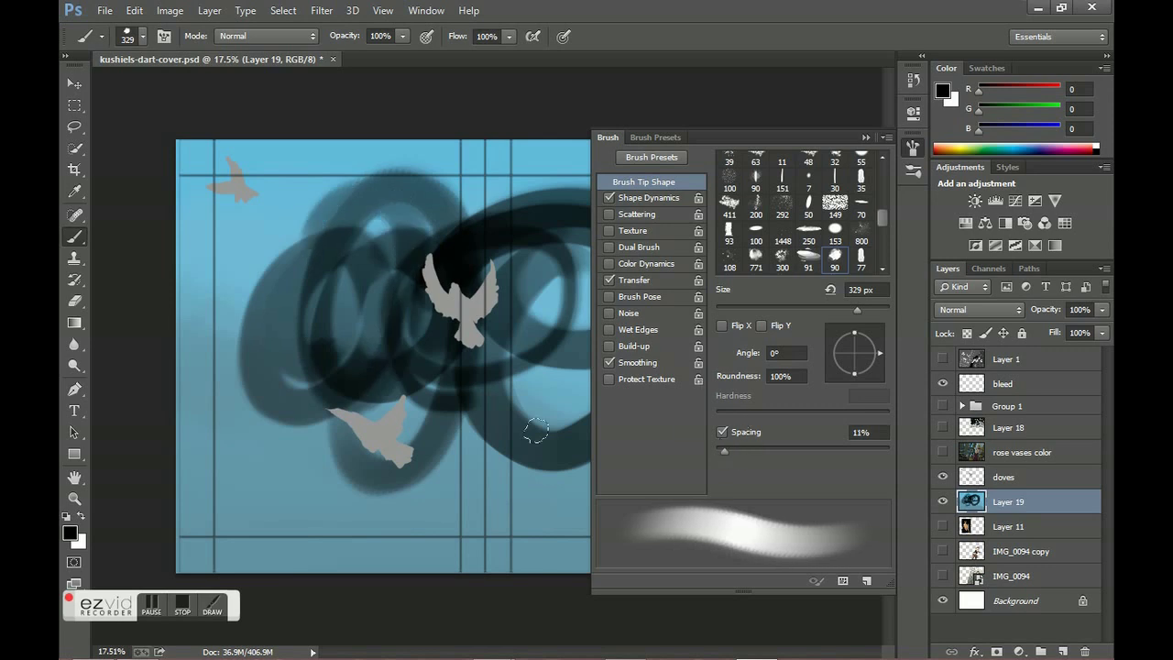
mouse_move(275, 456)
left_mouse_down()
mouse_move(293, 486)
mouse_move(461, 536)
left_mouse_up()
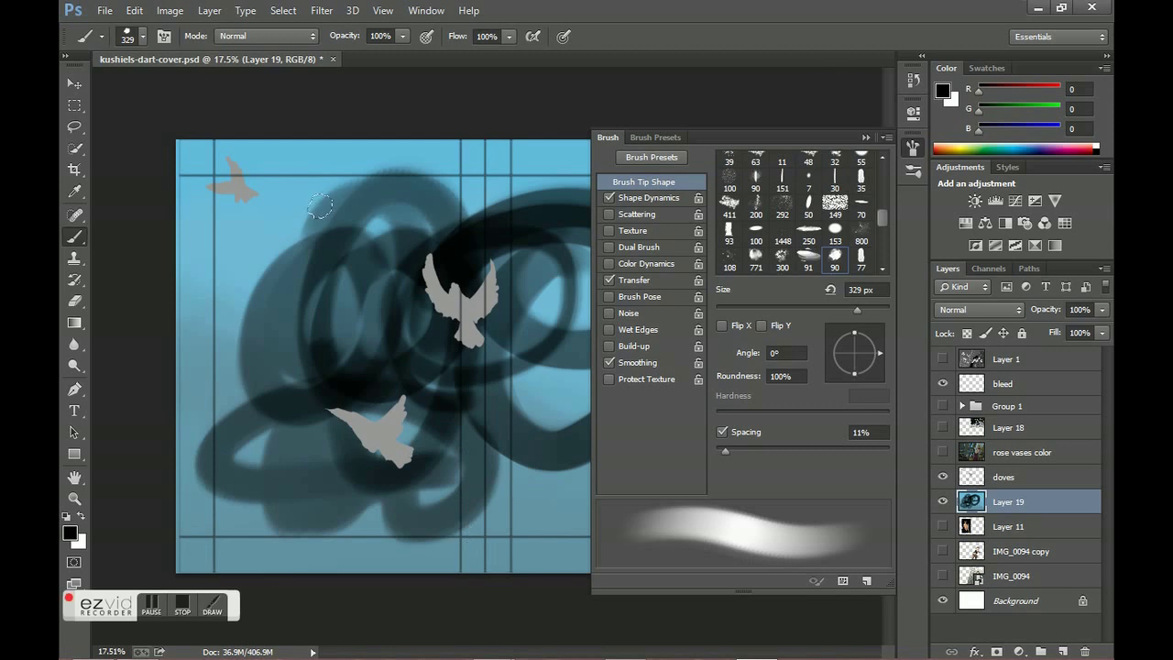
mouse_move(312, 207)
left_mouse_down()
mouse_move(288, 331)
mouse_move(324, 332)
left_mouse_up()
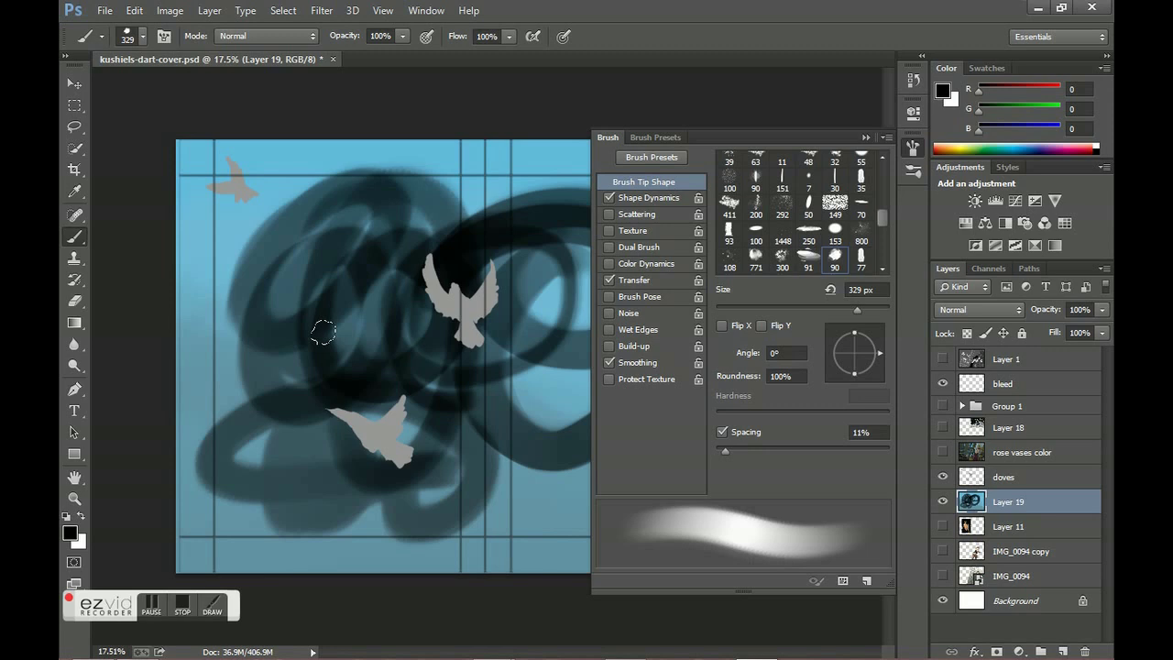
Hide the Brush panel and paint dark loops above the right-side dove
left_click(865, 137)
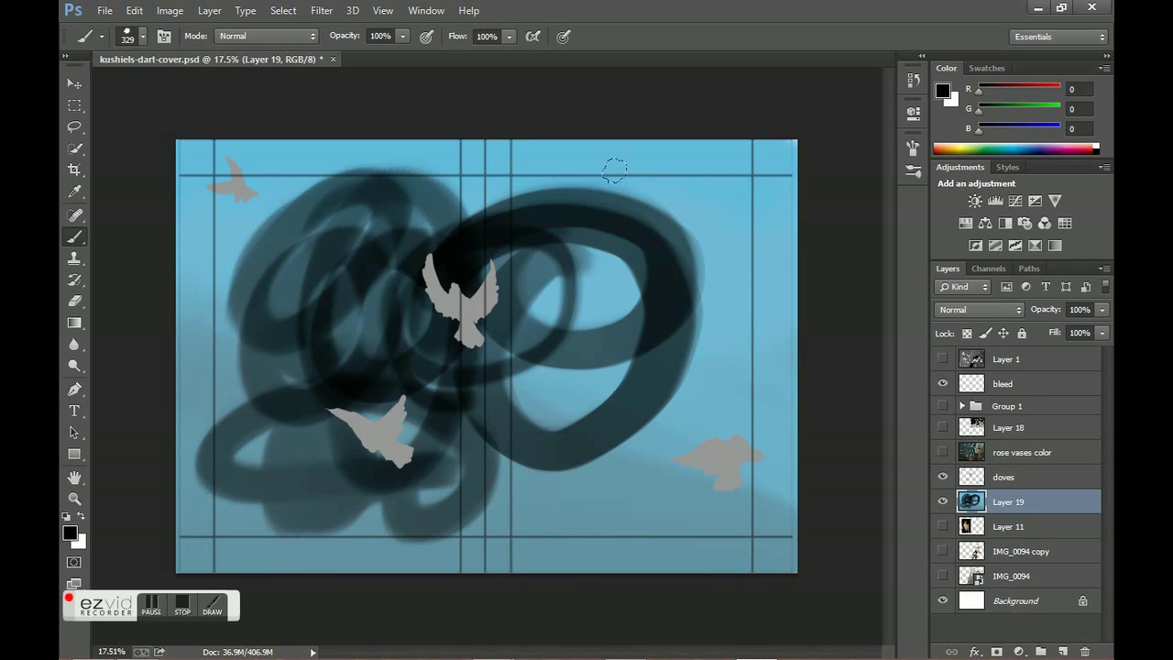
left_click_drag(610, 170, 678, 321)
left_click_drag(646, 153, 641, 275)
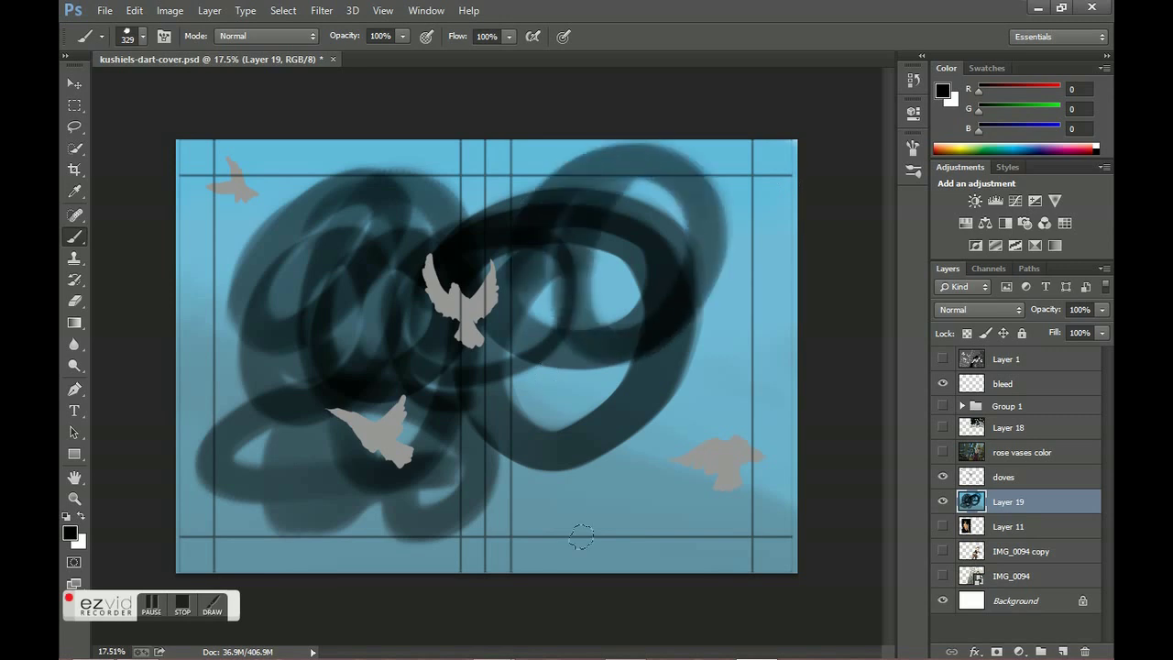